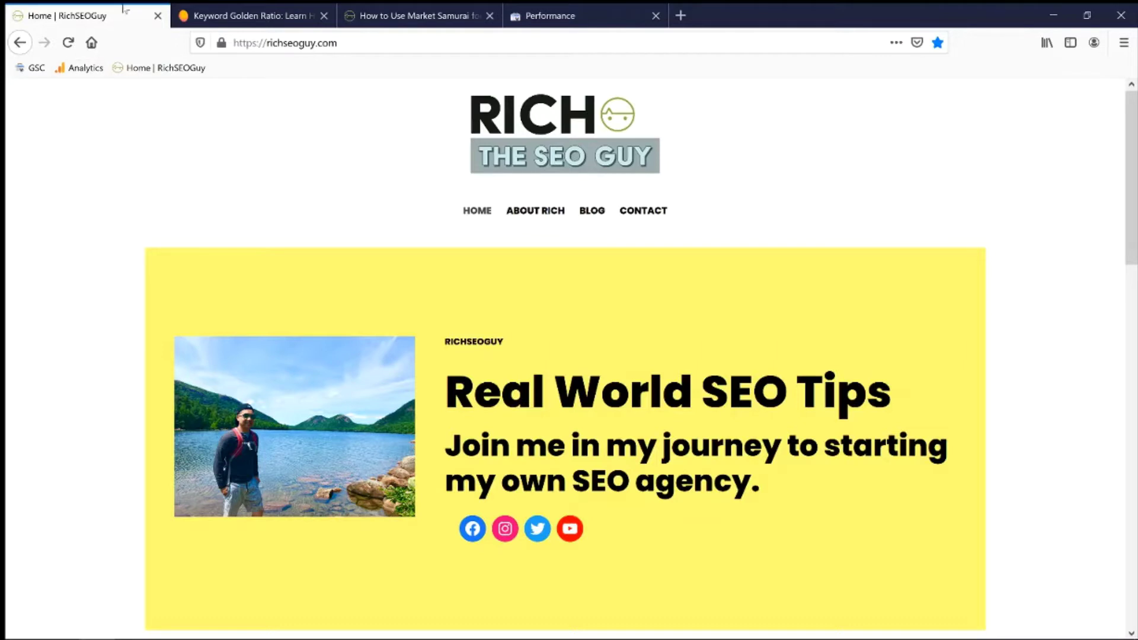
Step: Skim the Mangools Keyword Golden Ratio article, then return to the Keyword Research Report sheet
left_click(199, 13)
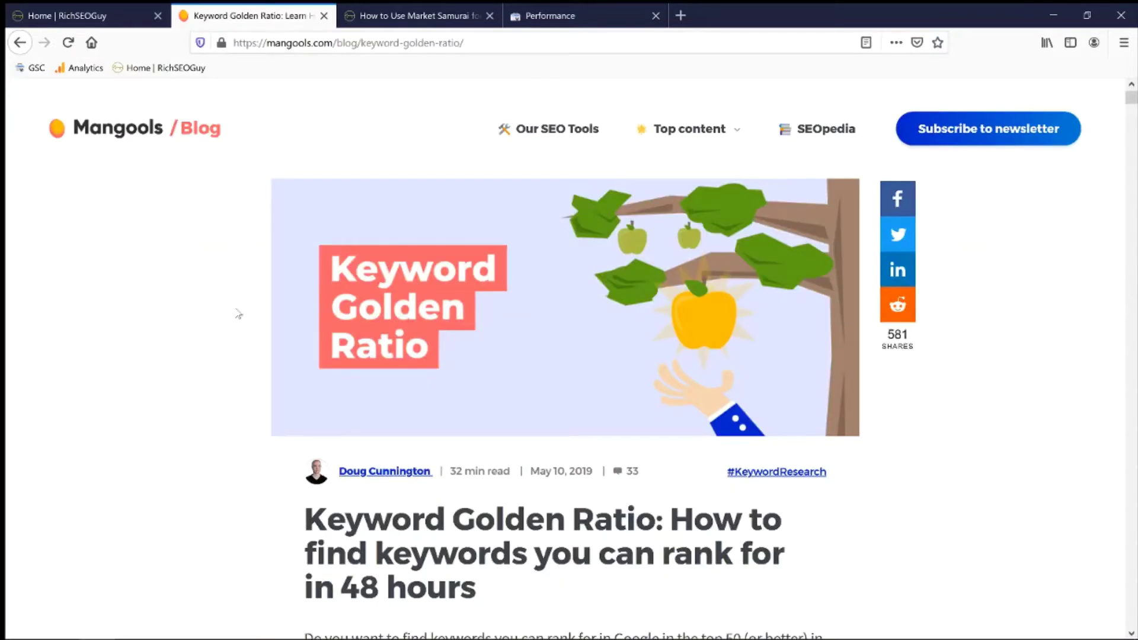
scroll(248, 387, "down", 3)
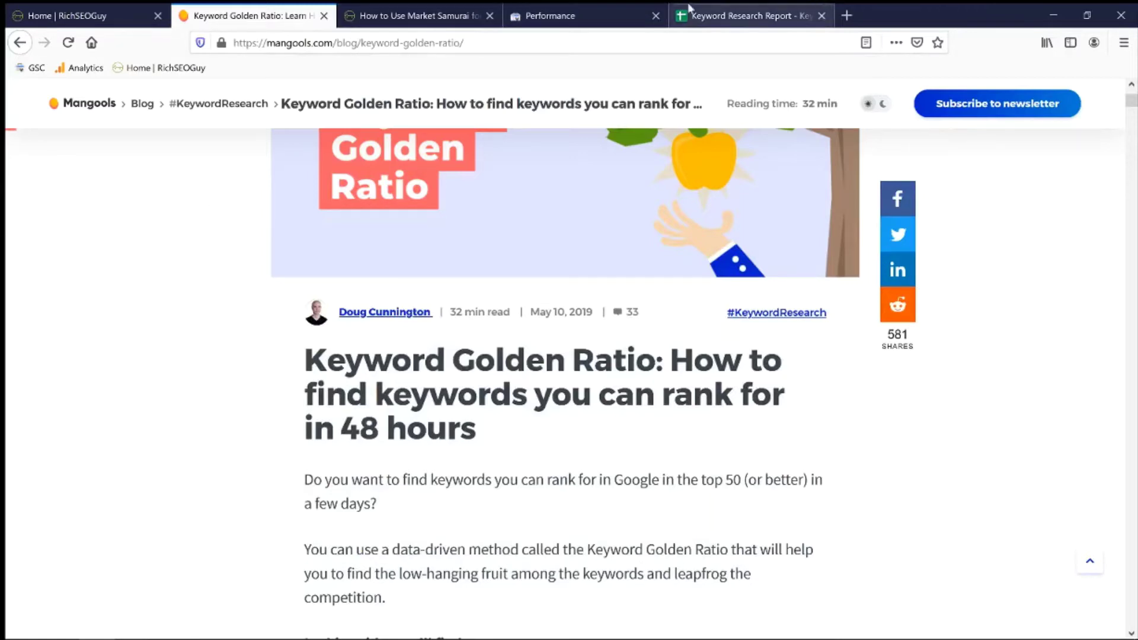
left_click(719, 13)
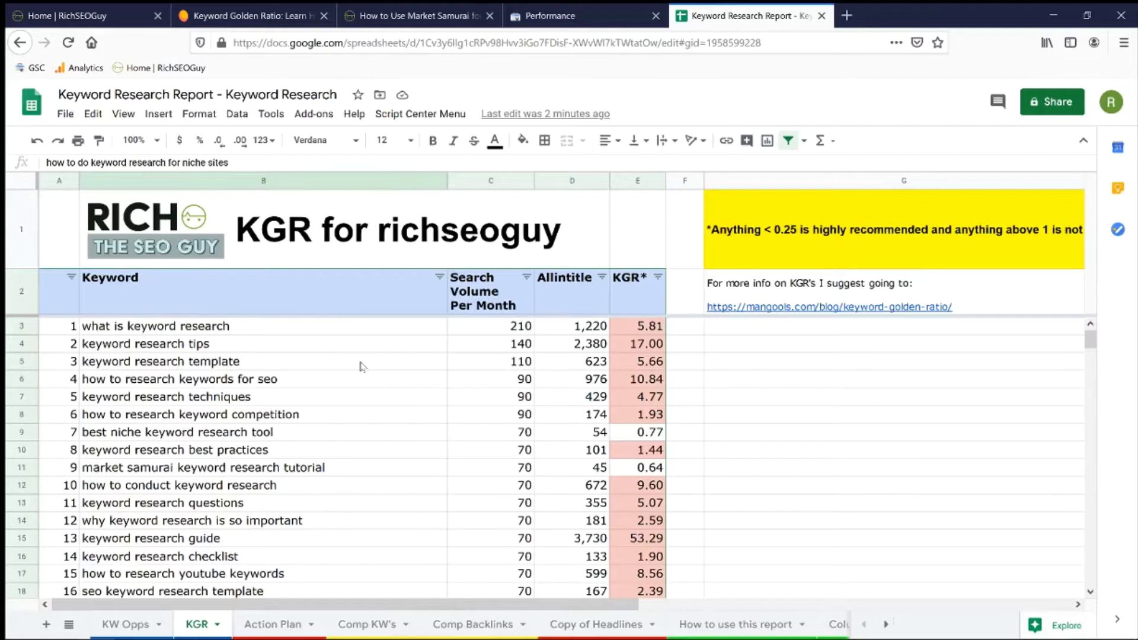
scroll(361, 366, "down", 3)
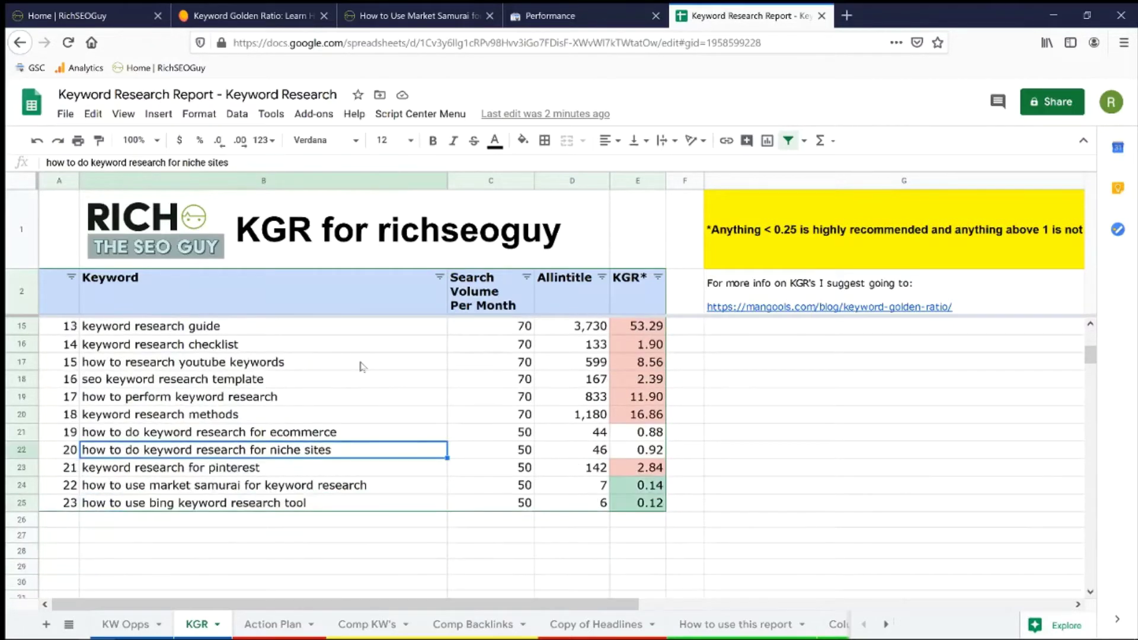
scroll(361, 366, "up", 4)
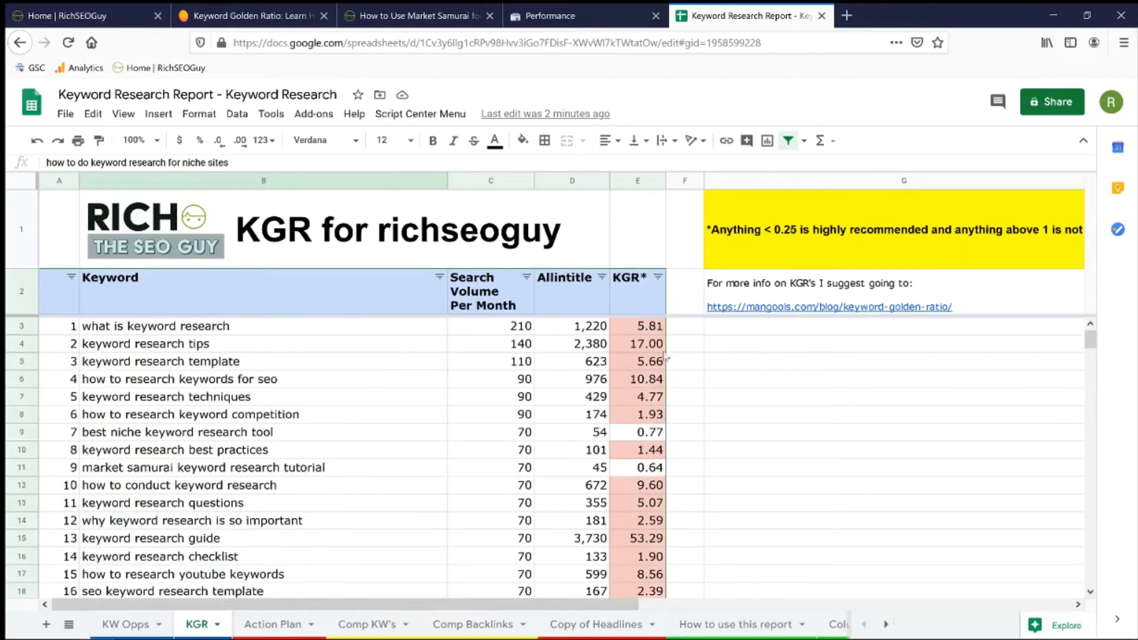
left_click(640, 332)
left_click_drag(640, 333, 646, 438)
left_click(645, 437)
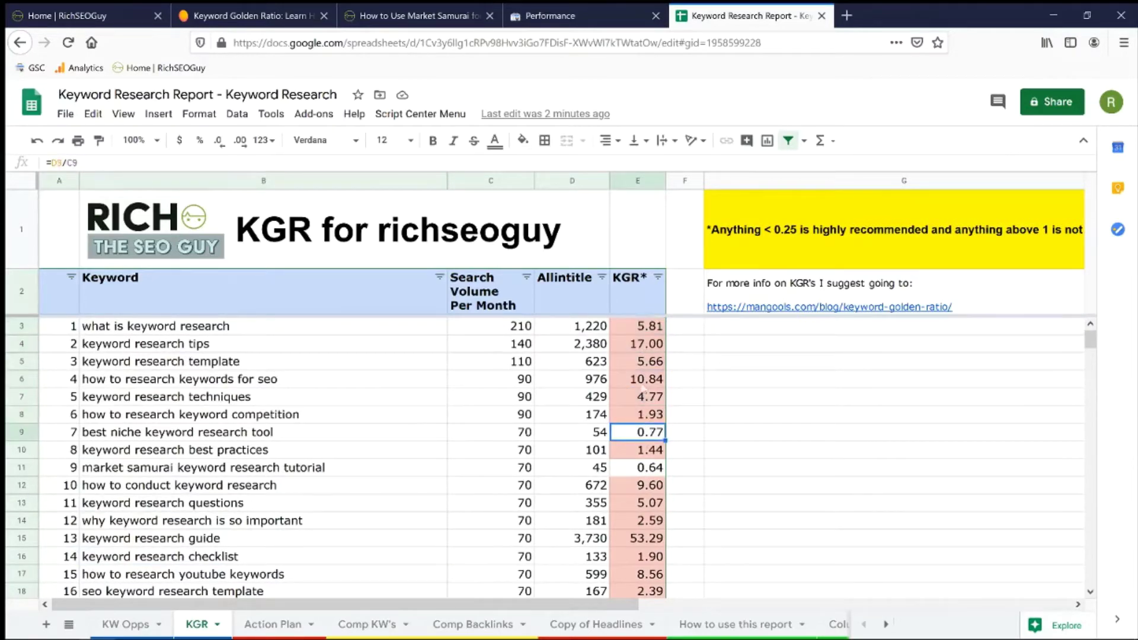
scroll(643, 392, "down", 1)
scroll(643, 392, "up", 1)
scroll(639, 371, "down", 1)
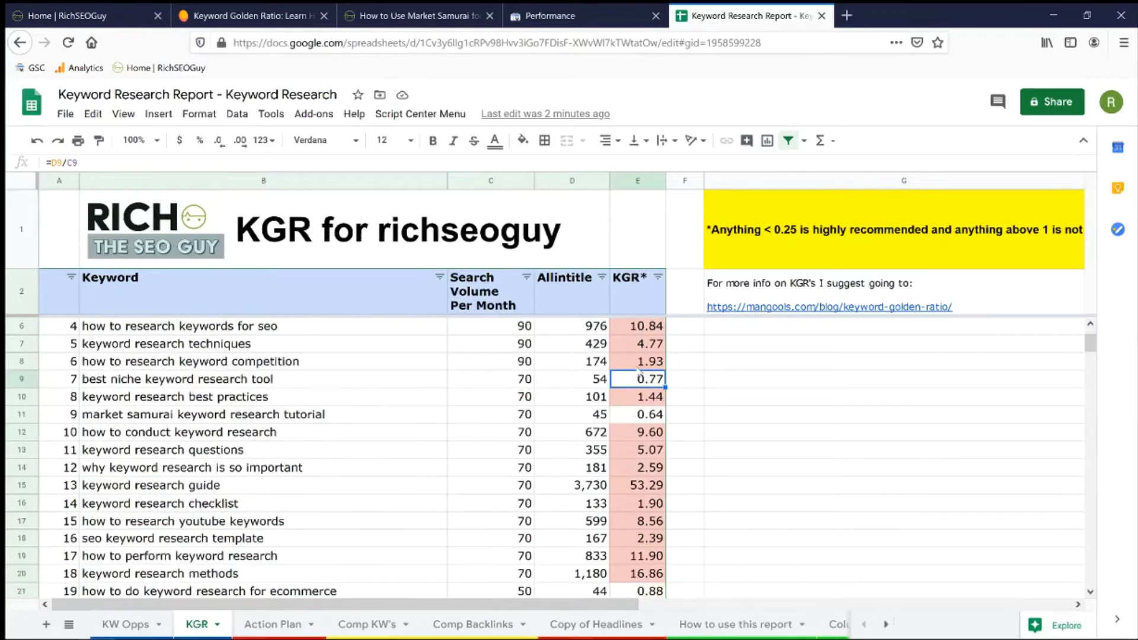
scroll(639, 371, "down", 3)
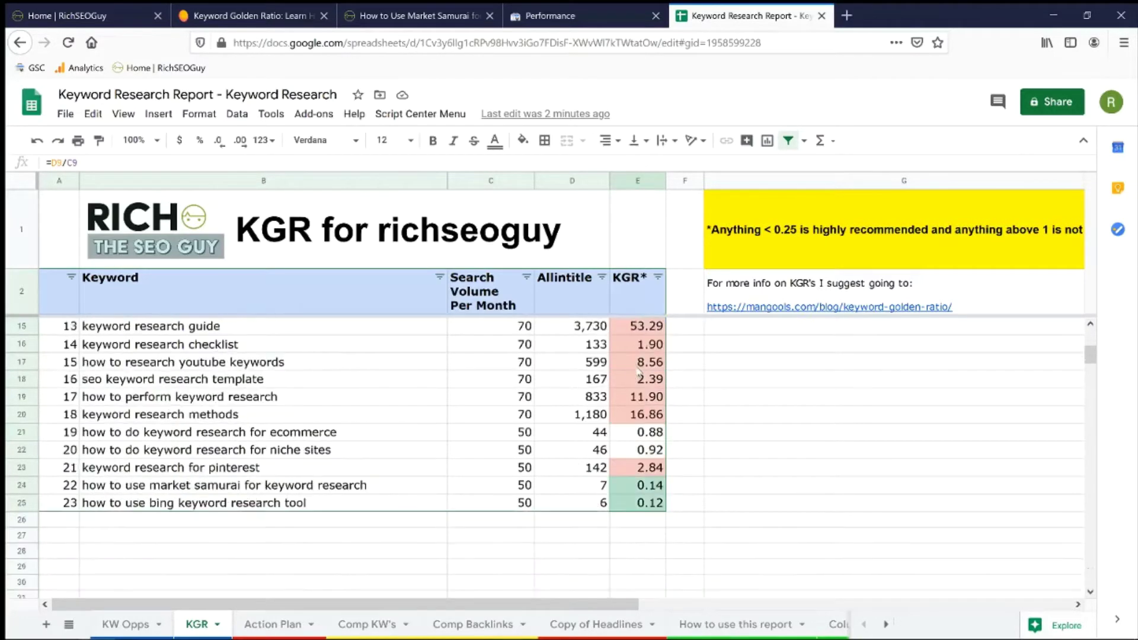
left_click_drag(267, 487, 276, 508)
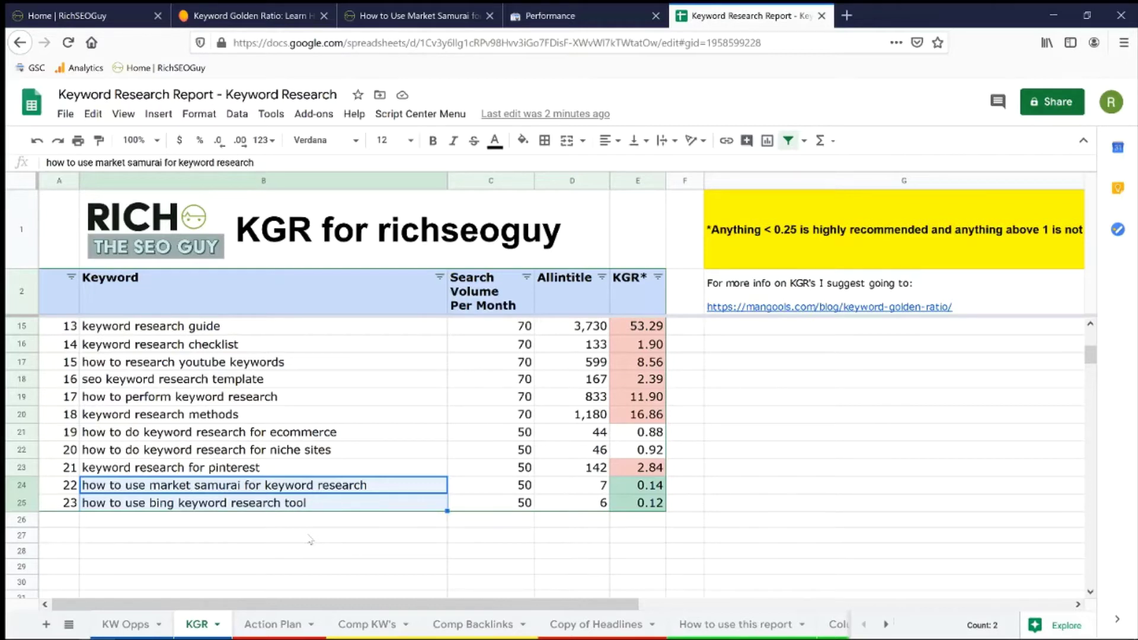
left_click(301, 504)
left_click_drag(299, 487, 298, 508)
left_click(298, 508)
left_click(216, 492)
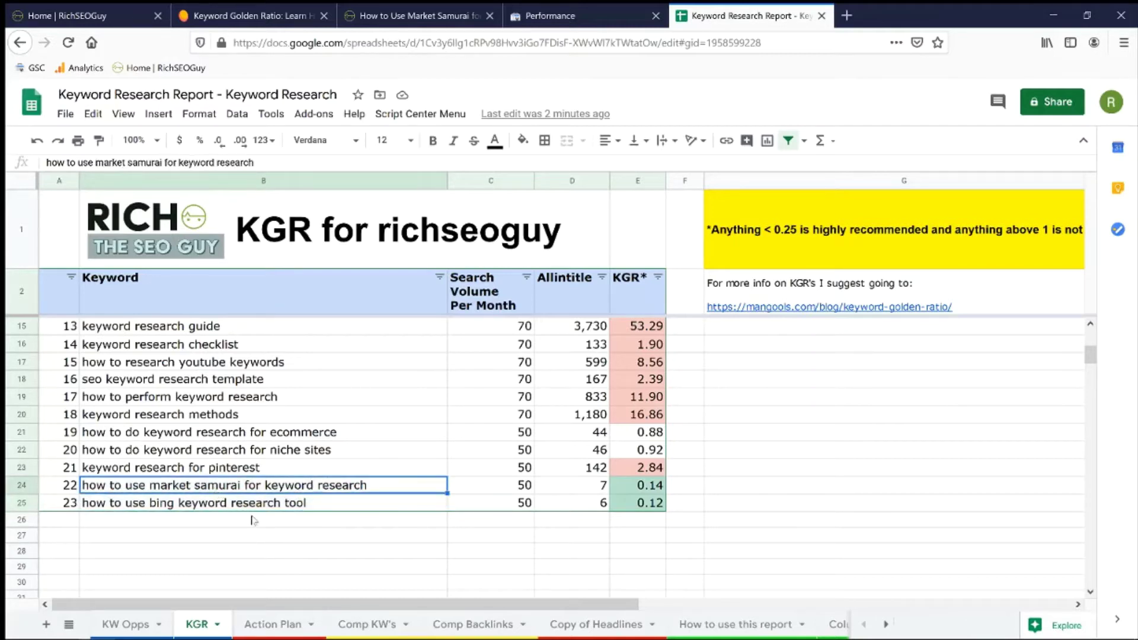
left_click(342, 505)
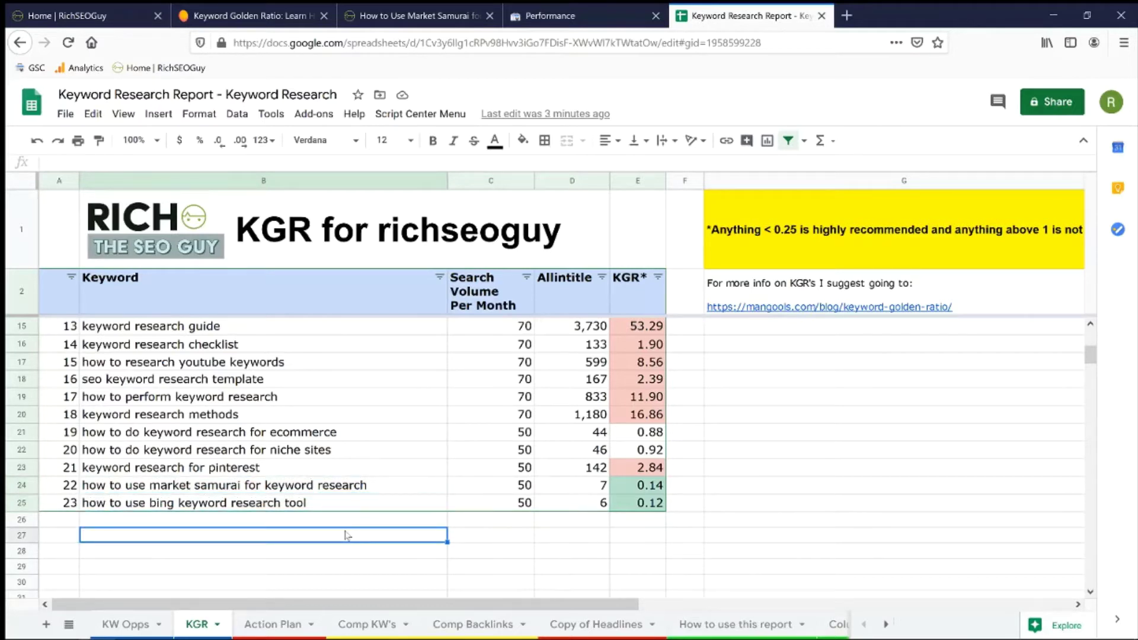
left_click(346, 534)
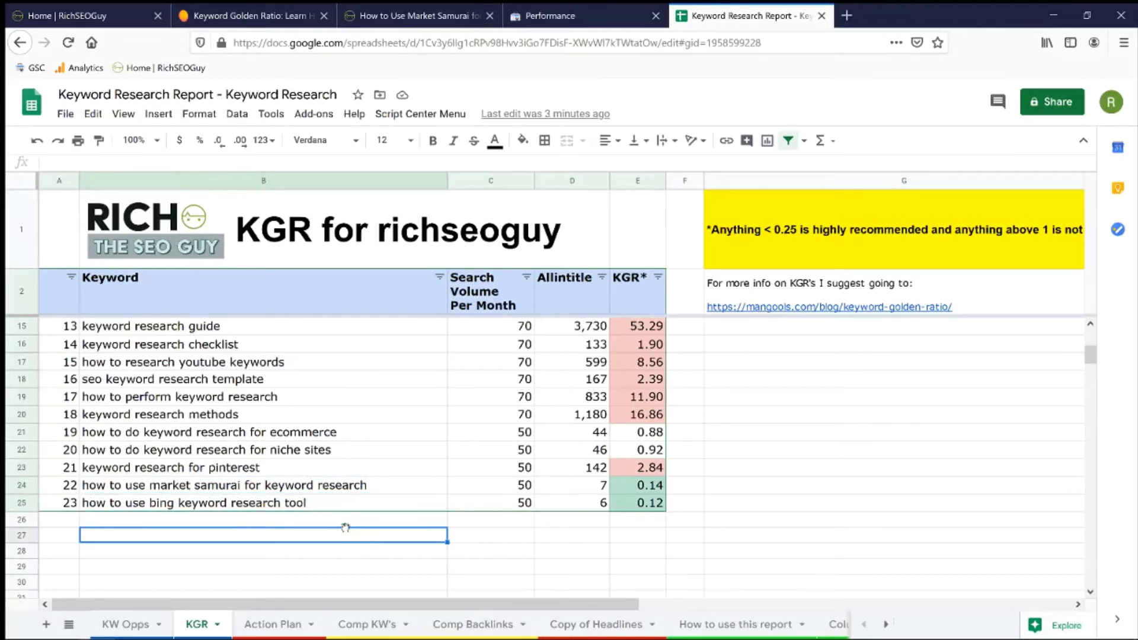
left_click(345, 488)
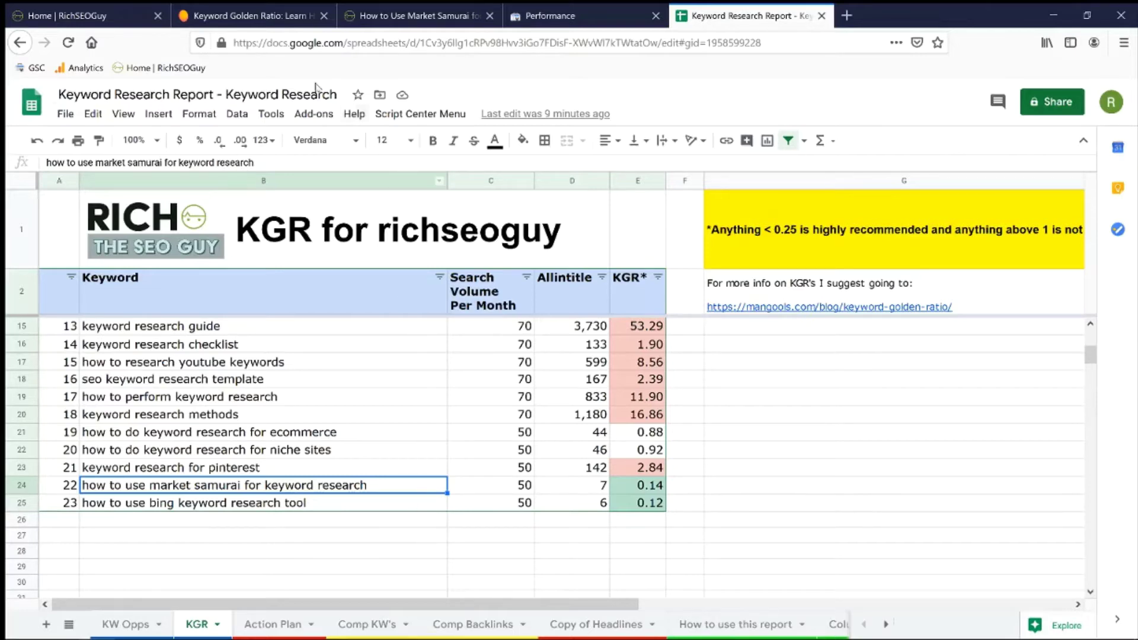
Step: Switch to the Market Samurai post and look over its title area
left_click(403, 21)
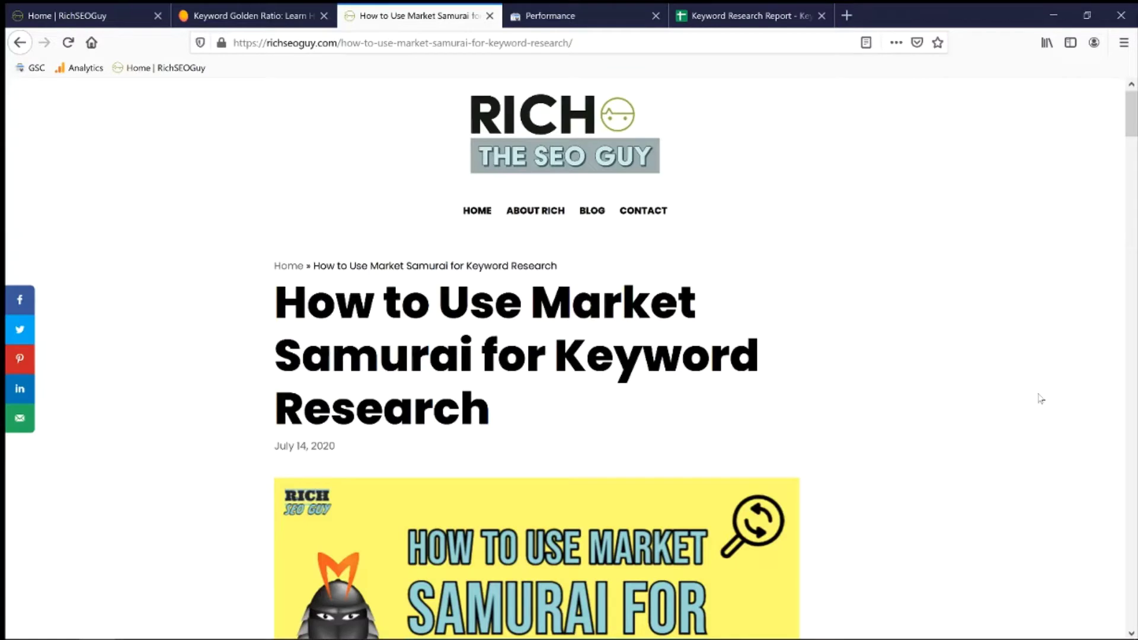
scroll(851, 390, "down", 1)
left_click_drag(307, 225, 543, 279)
left_click(562, 353)
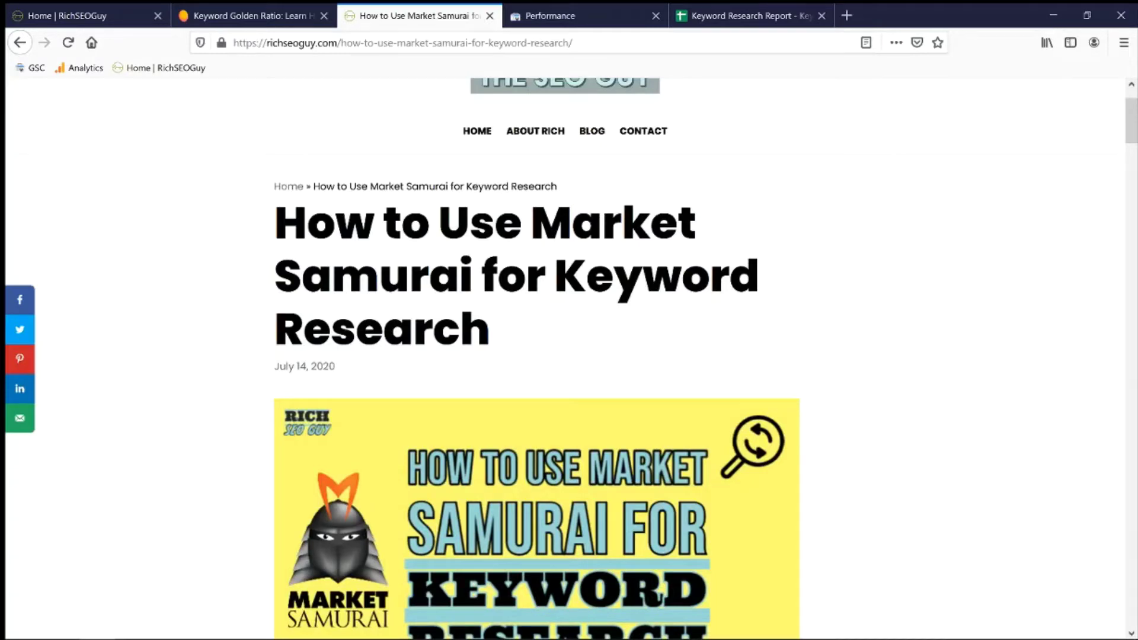
scroll(906, 452, "down", 5)
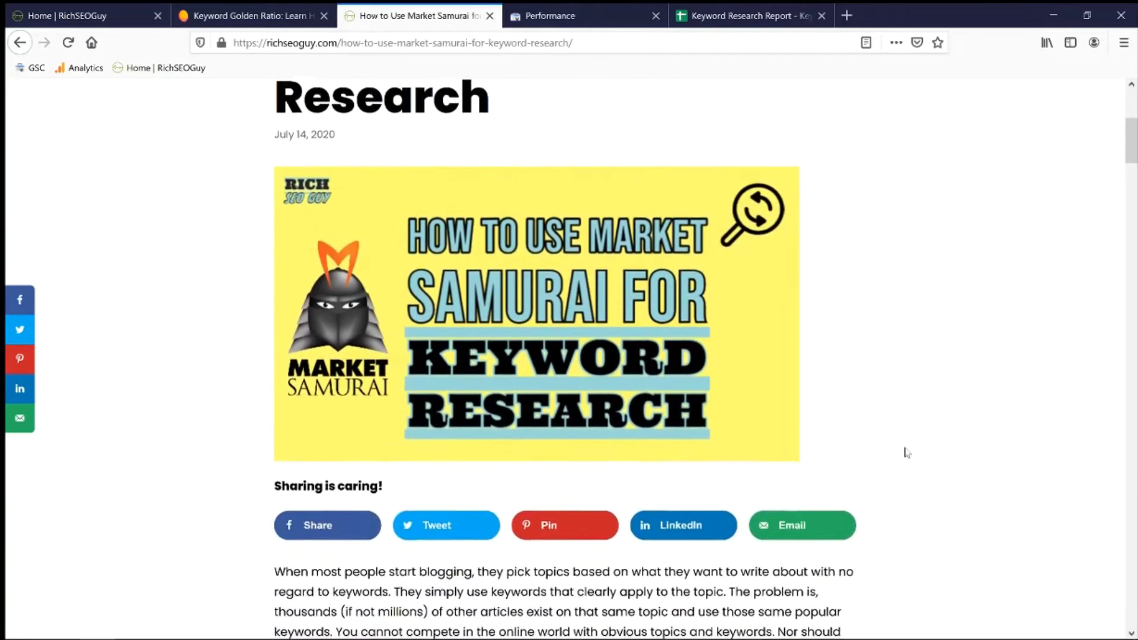
scroll(928, 453, "up", 3)
scroll(830, 463, "down", 1)
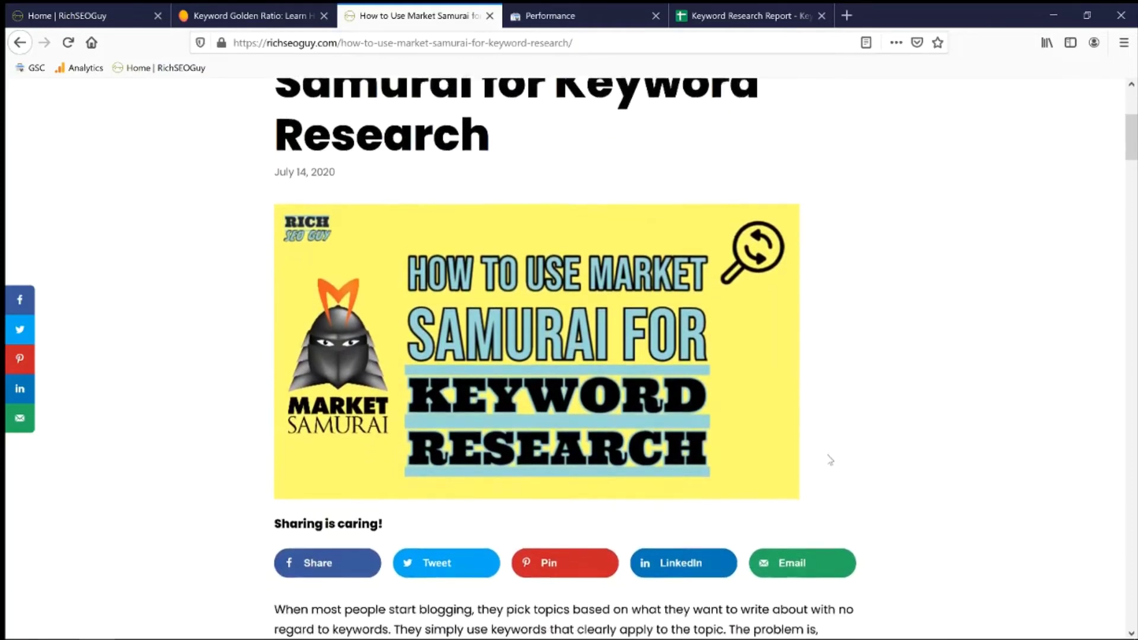
Step: Inspect the banner image's alt text, then scroll down to the post's headings
right_click(527, 345)
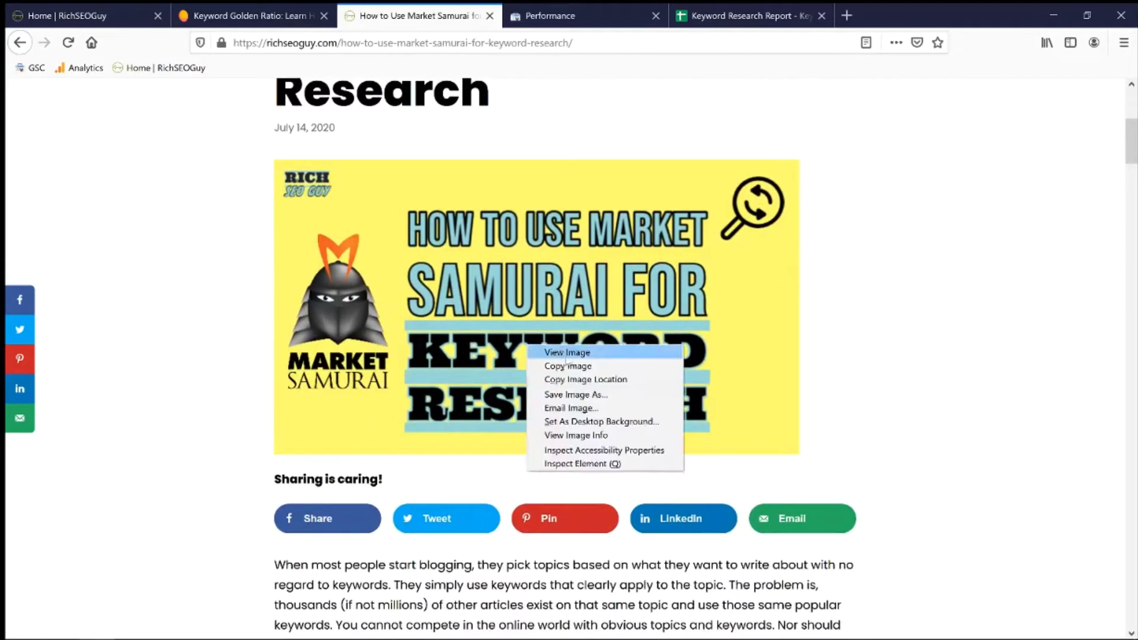
left_click(582, 463)
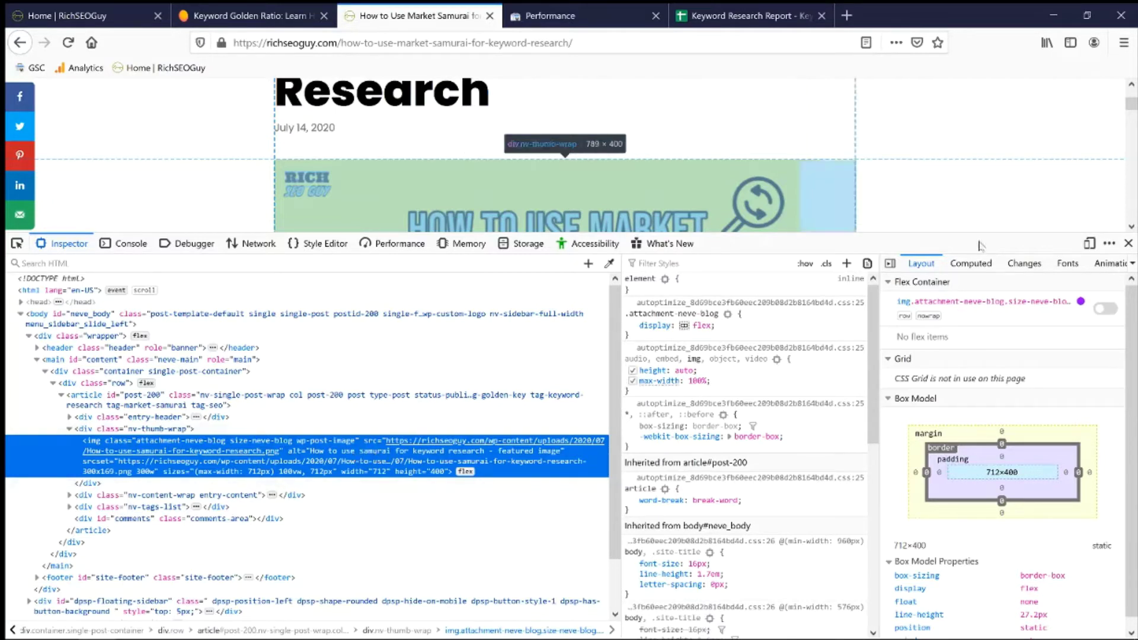
left_click(1127, 243)
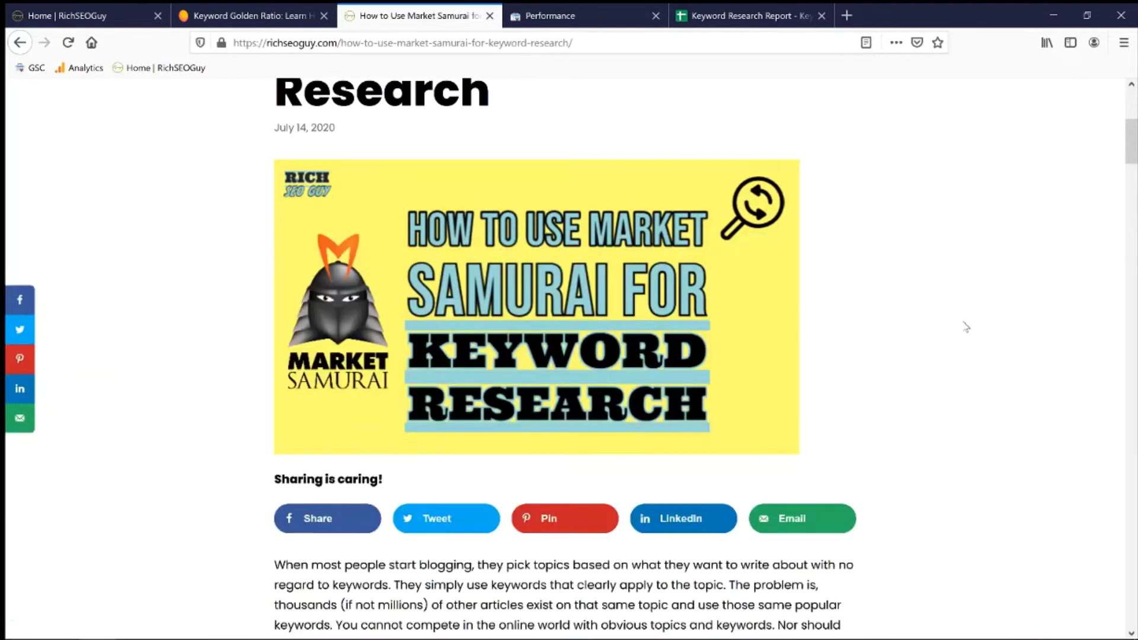
scroll(966, 328, "down", 4)
scroll(966, 327, "down", 4)
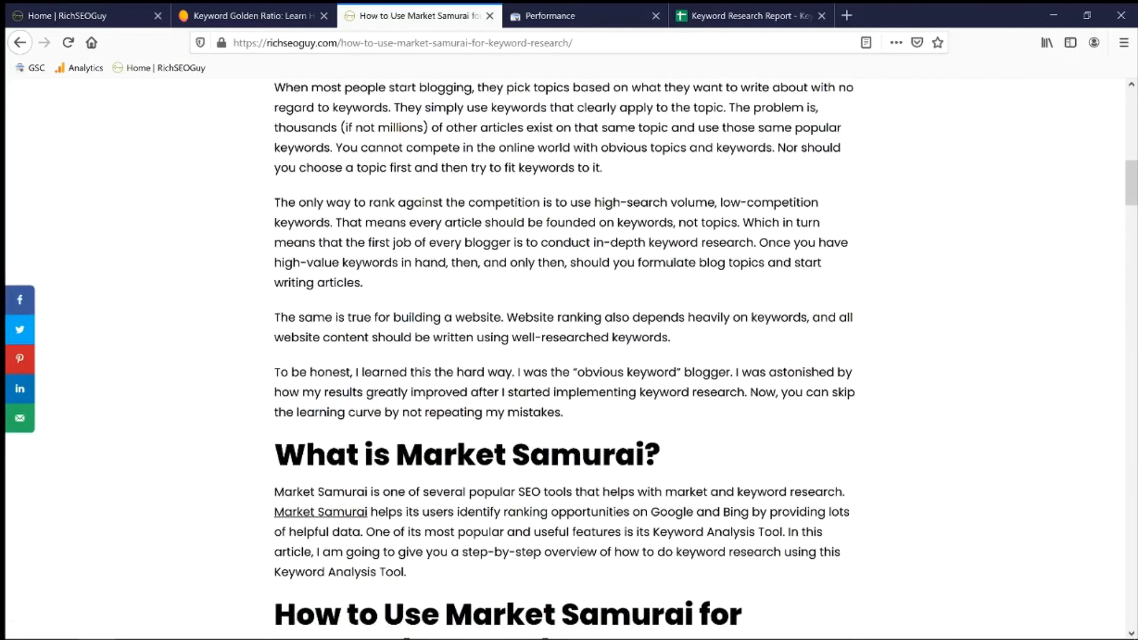
scroll(822, 436, "down", 6)
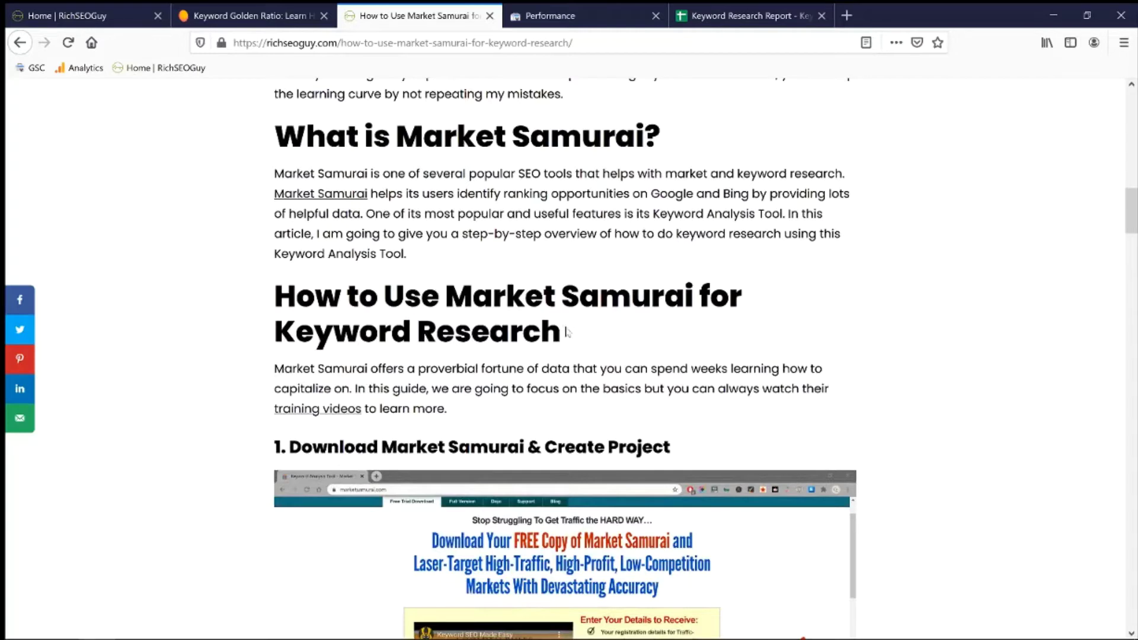
Step: Check the 'How to Use Market Samurai for Keyword Research' heading and scroll to the first screenshot
triple_click(566, 332)
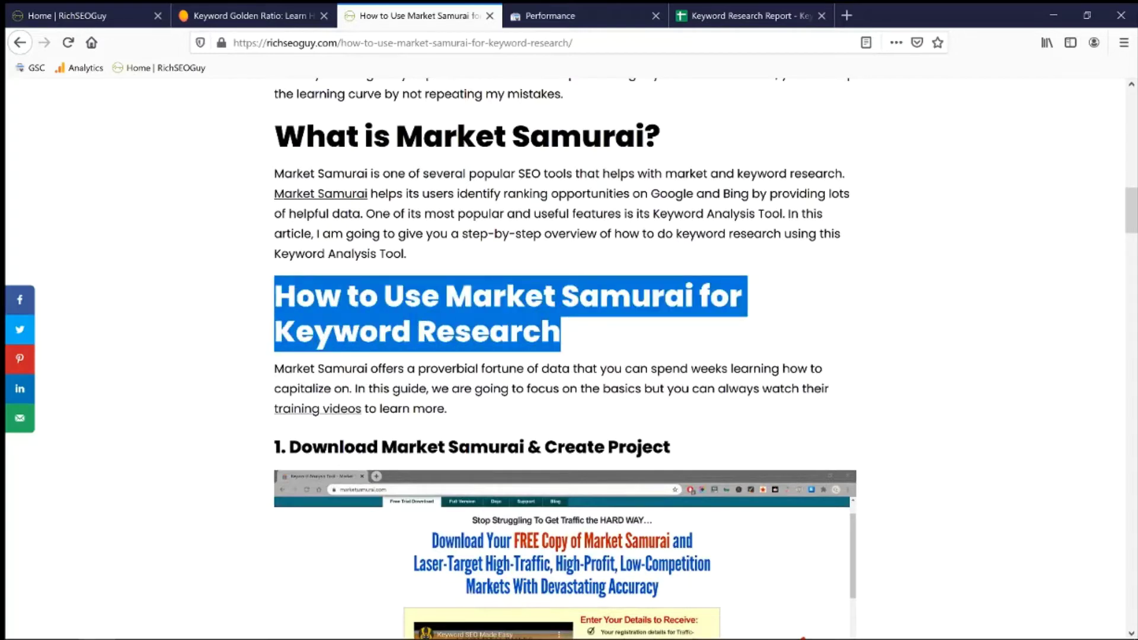
left_click(248, 316)
scroll(248, 316, "down", 3)
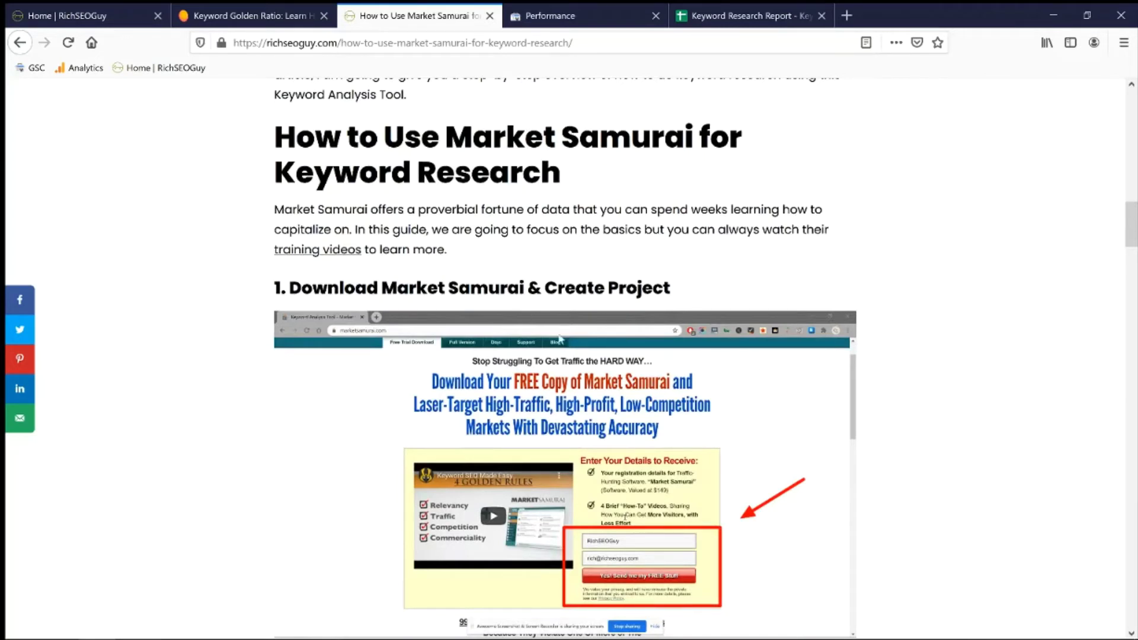
scroll(787, 405, "down", 2)
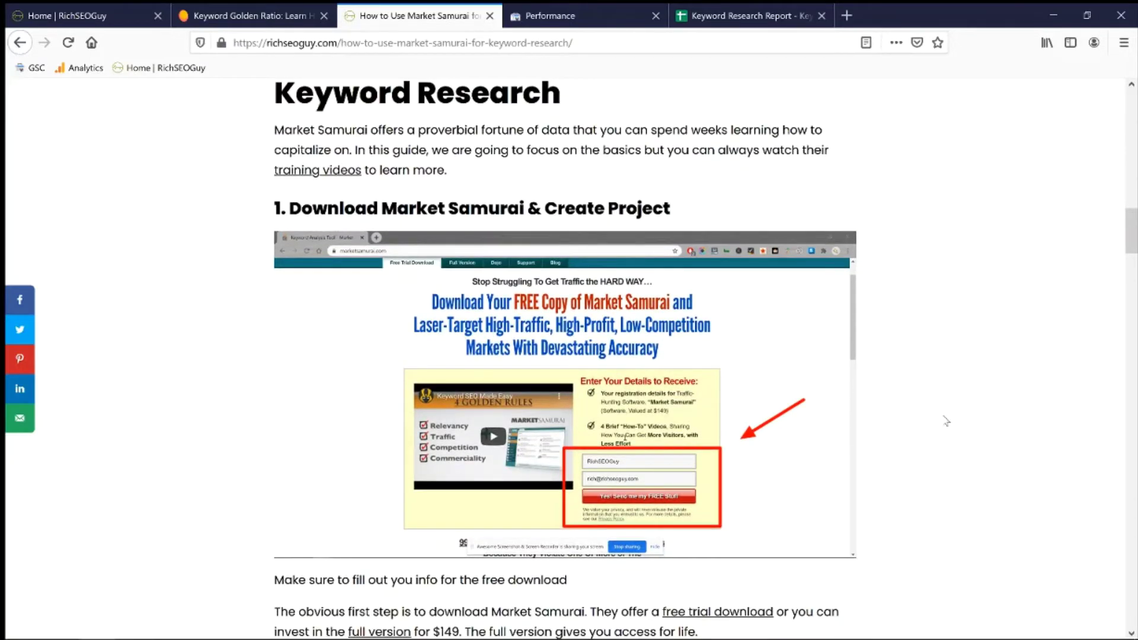
scroll(946, 421, "down", 2)
Step: Inspect the download-page screenshot's HTML to check its alt text
right_click(737, 317)
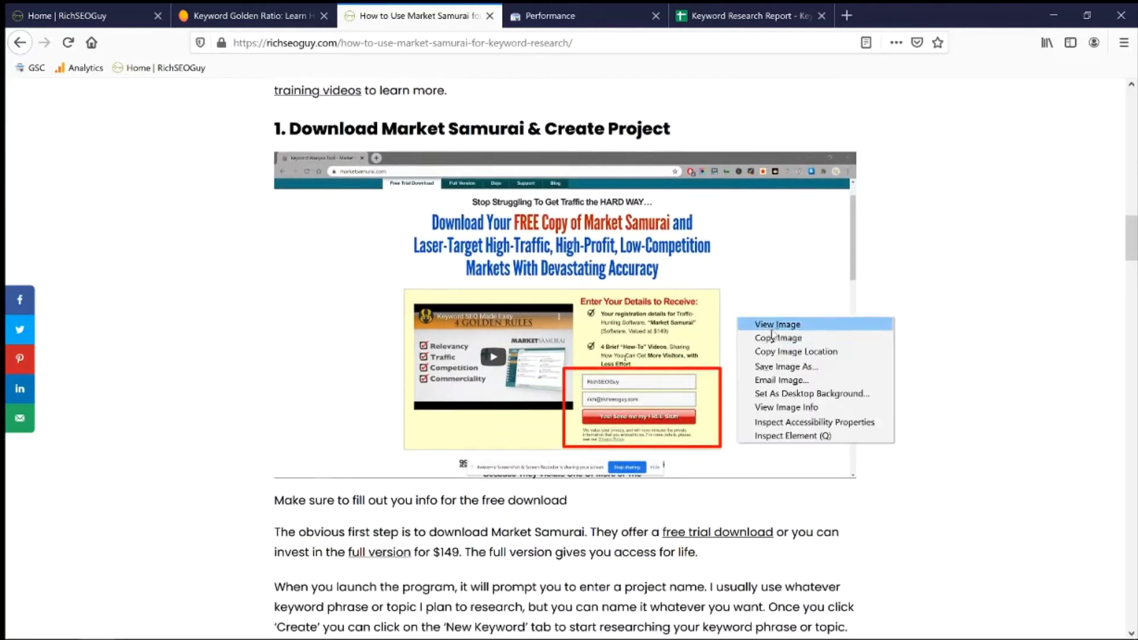
left_click(793, 436)
scroll(466, 443, "down", 1)
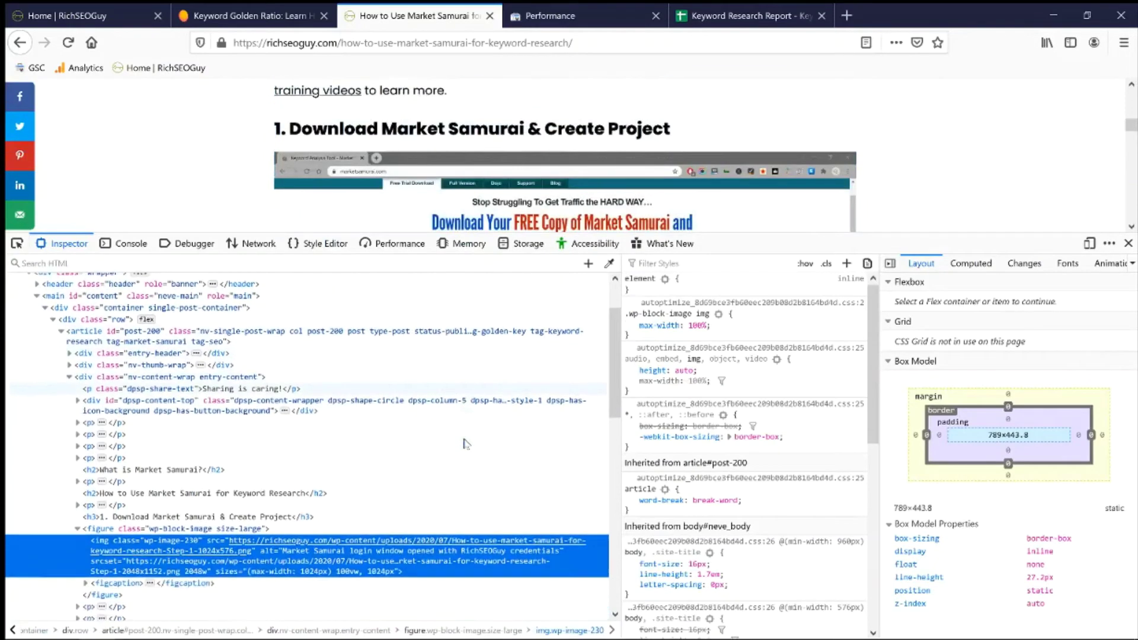
scroll(466, 444, "down", 1)
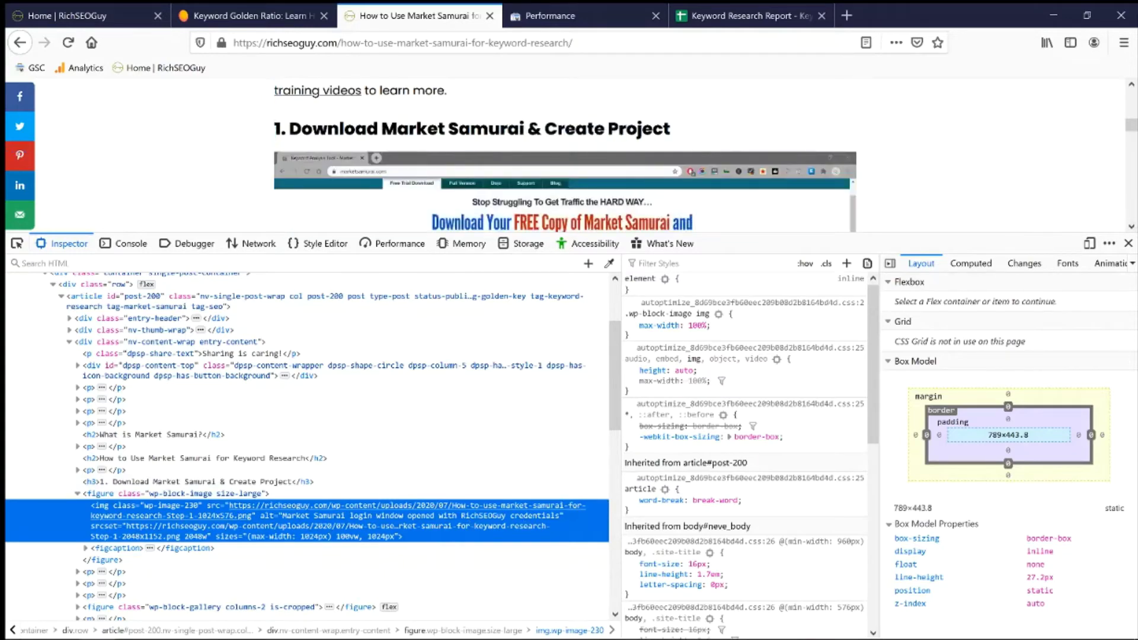
left_click(1127, 243)
Step: Inspect the keyword list screenshot's HTML markup and alt attribute
scroll(1129, 245, "down", 8)
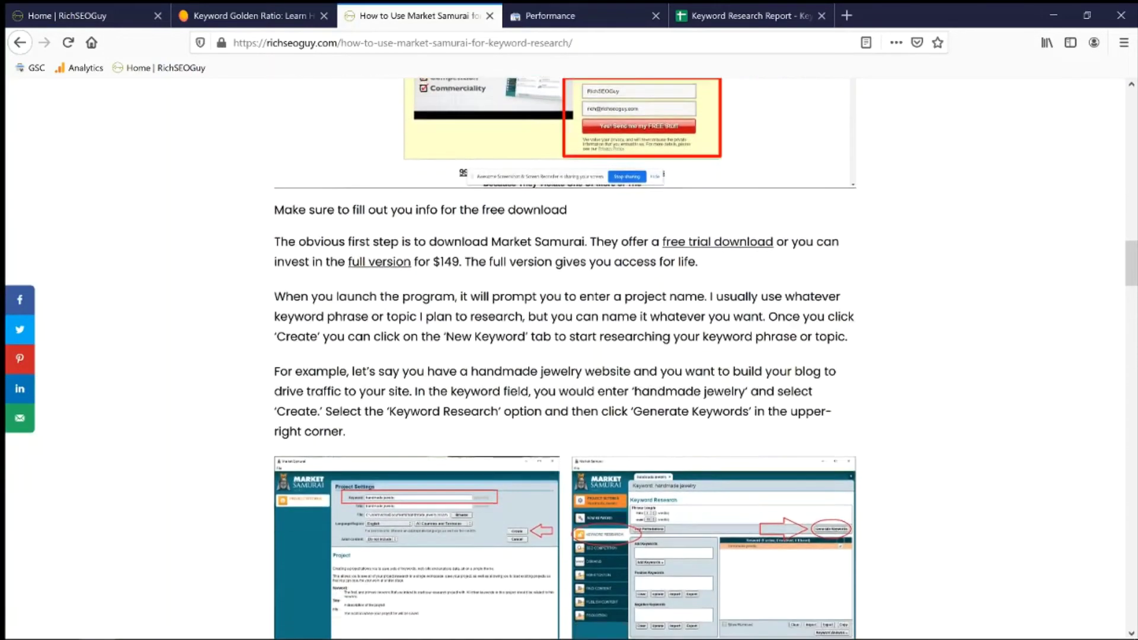
scroll(608, 438, "down", 5)
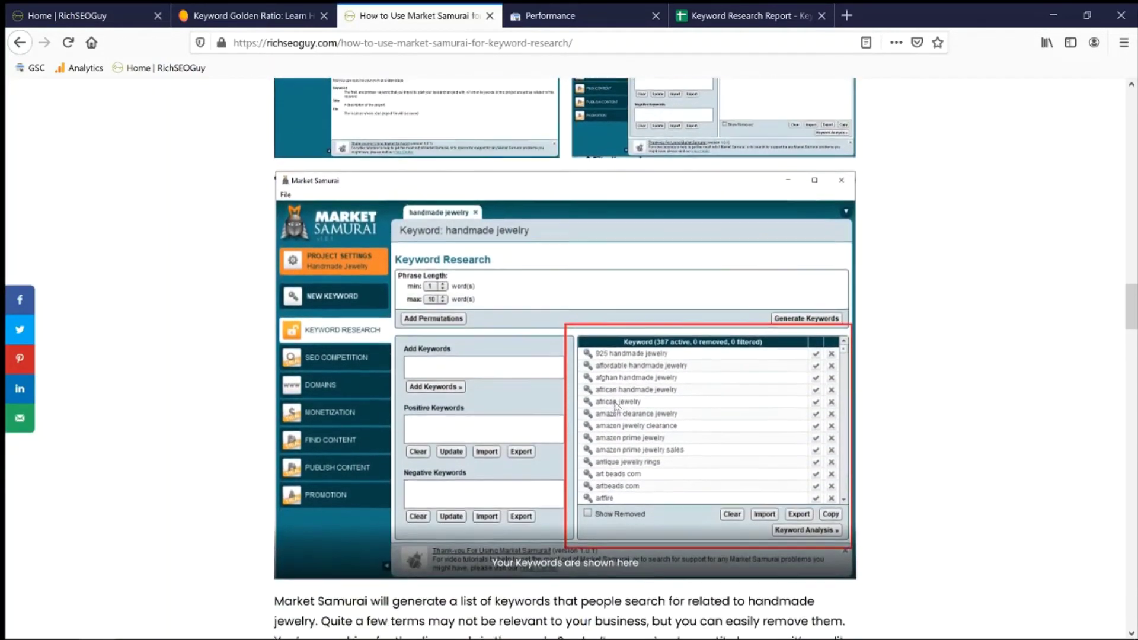
right_click(618, 405)
left_click(670, 522)
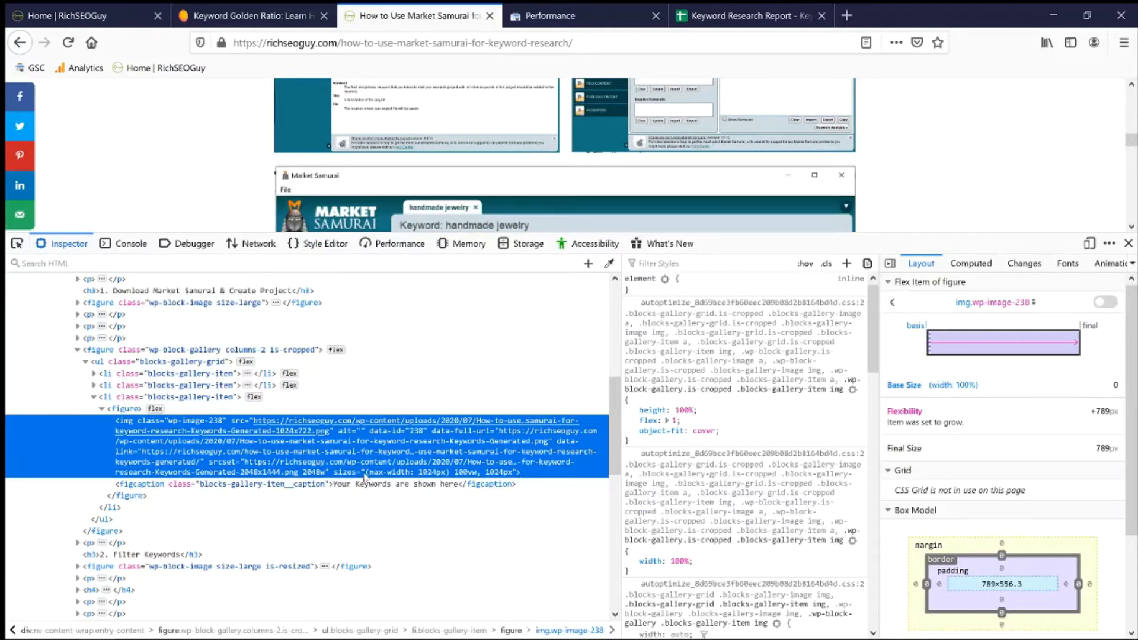
Step: Inspect the keyword filtering screenshot's alt text
left_click(1128, 243)
scroll(607, 401, "down", 10)
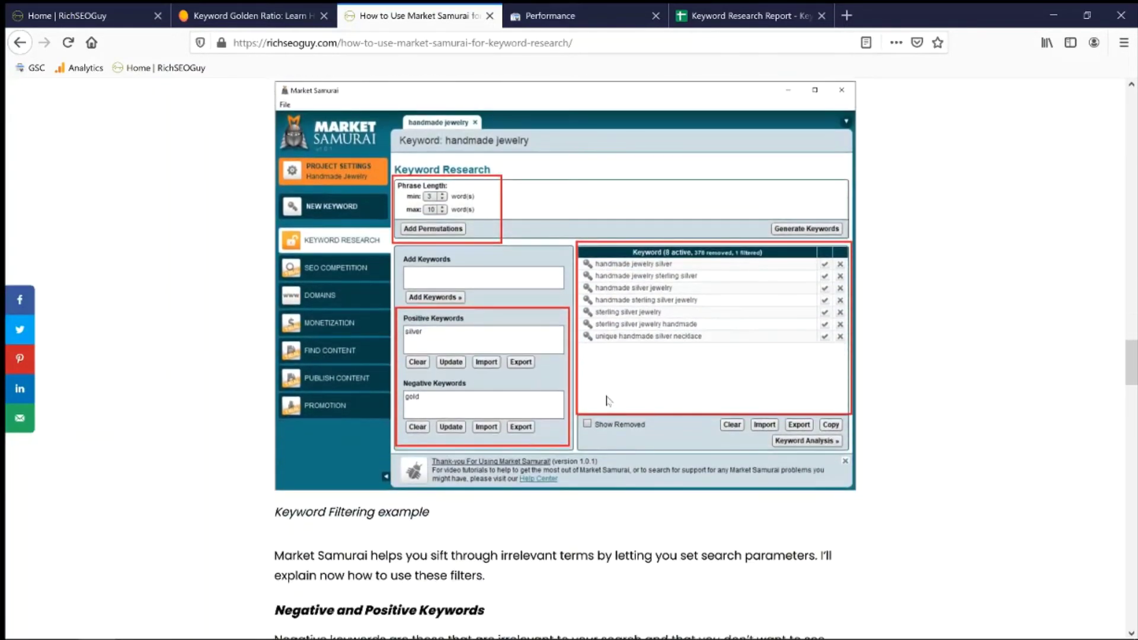
right_click(607, 400)
left_click(620, 520)
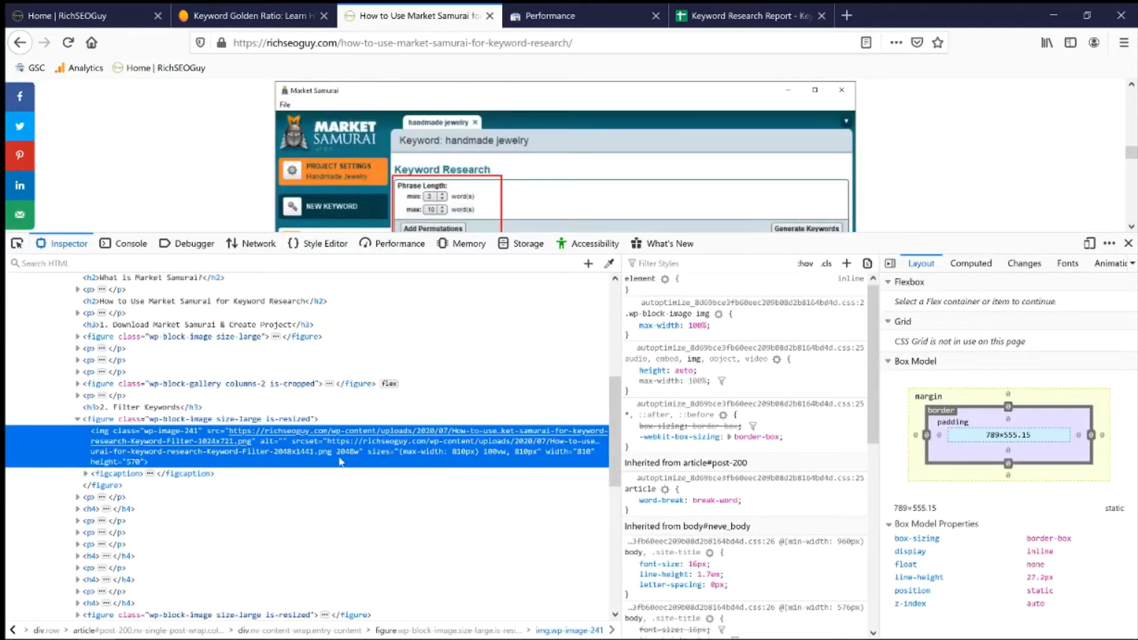
Step: Scroll on to the Golden Rules screenshot and inspect its alt text
left_click(1128, 243)
scroll(861, 382, "down", 5)
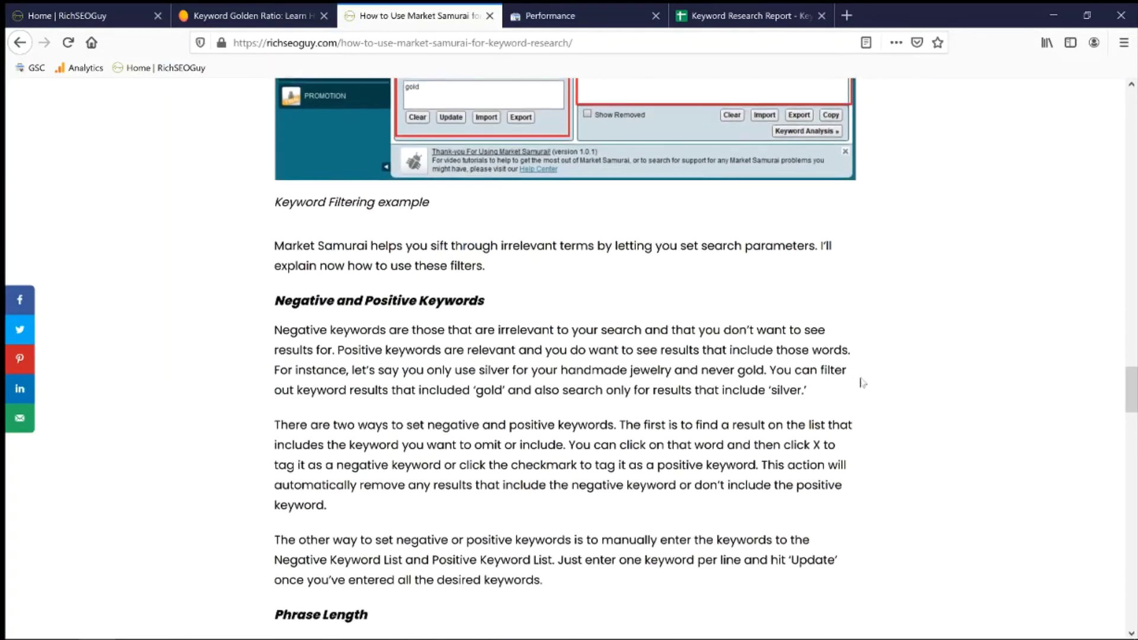
scroll(861, 383, "down", 2)
scroll(384, 260, "down", 6)
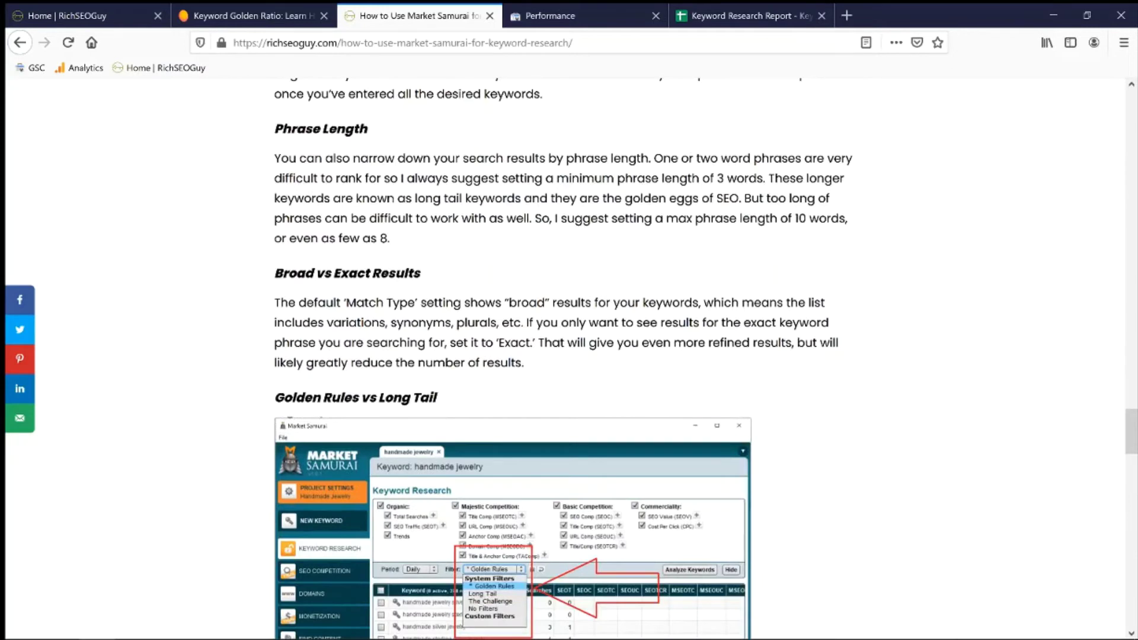
scroll(798, 351, "down", 2)
scroll(798, 350, "down", 1)
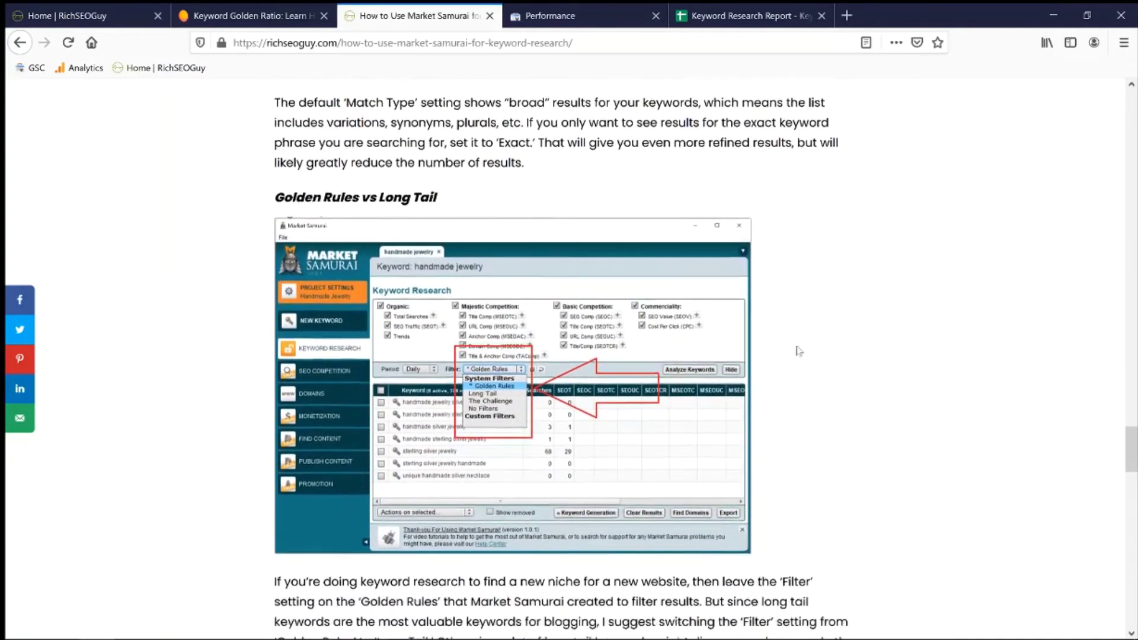
scroll(798, 351, "down", 2)
right_click(665, 347)
left_click(718, 470)
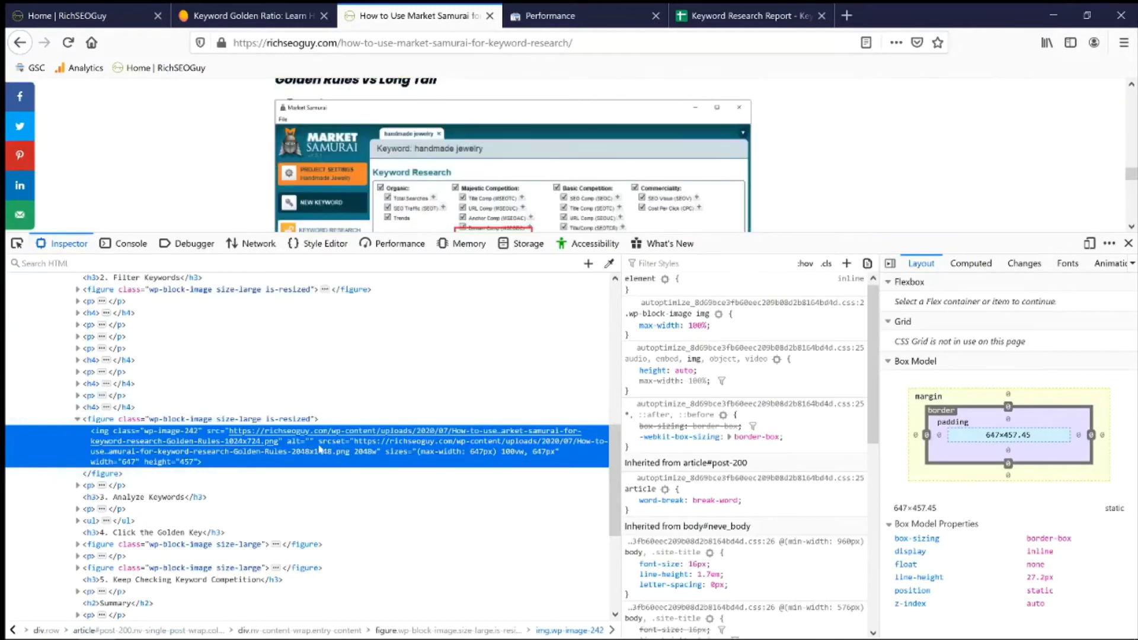
Step: Inspect the golden key screenshot's HTML to check its alt text
left_click(1127, 243)
scroll(1129, 249, "down", 5)
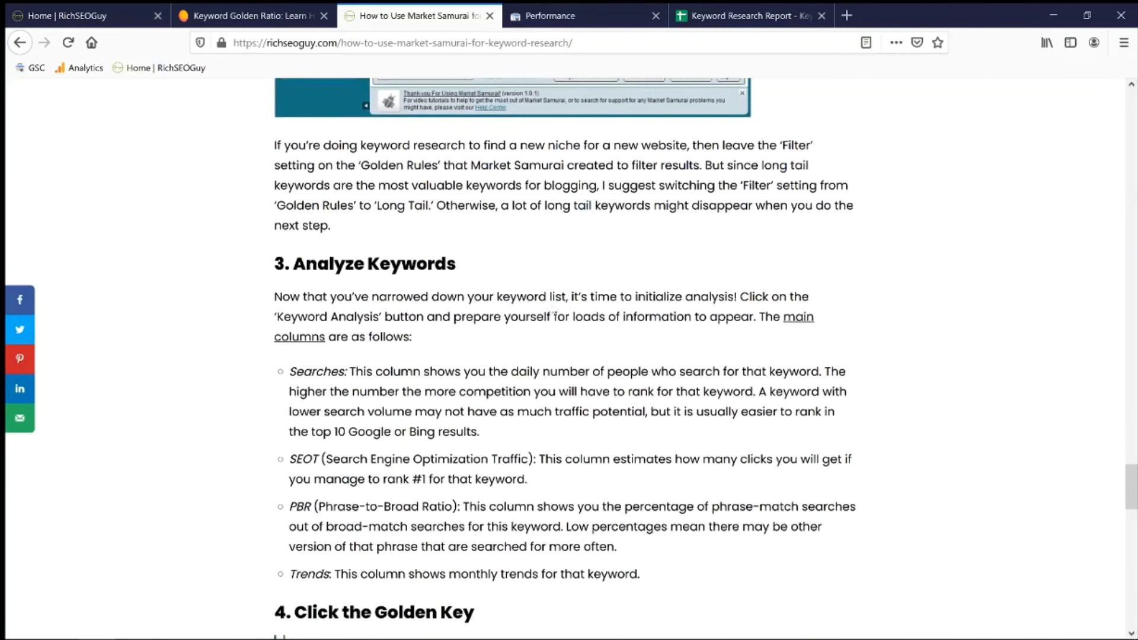
scroll(766, 318, "down", 8)
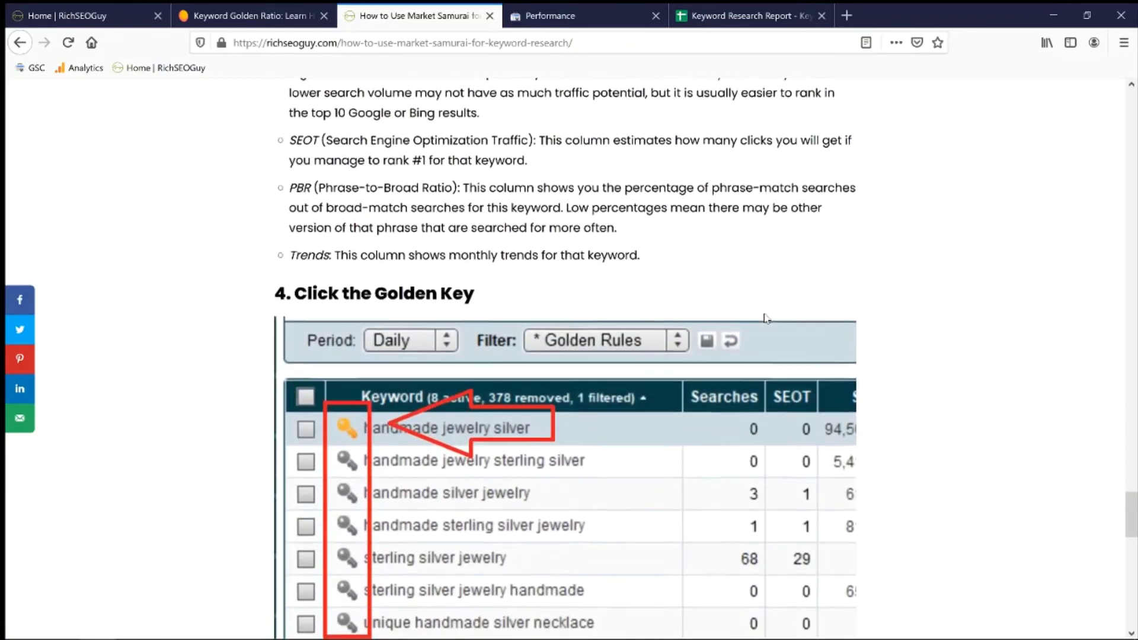
scroll(766, 319, "down", 1)
right_click(662, 316)
left_click(699, 437)
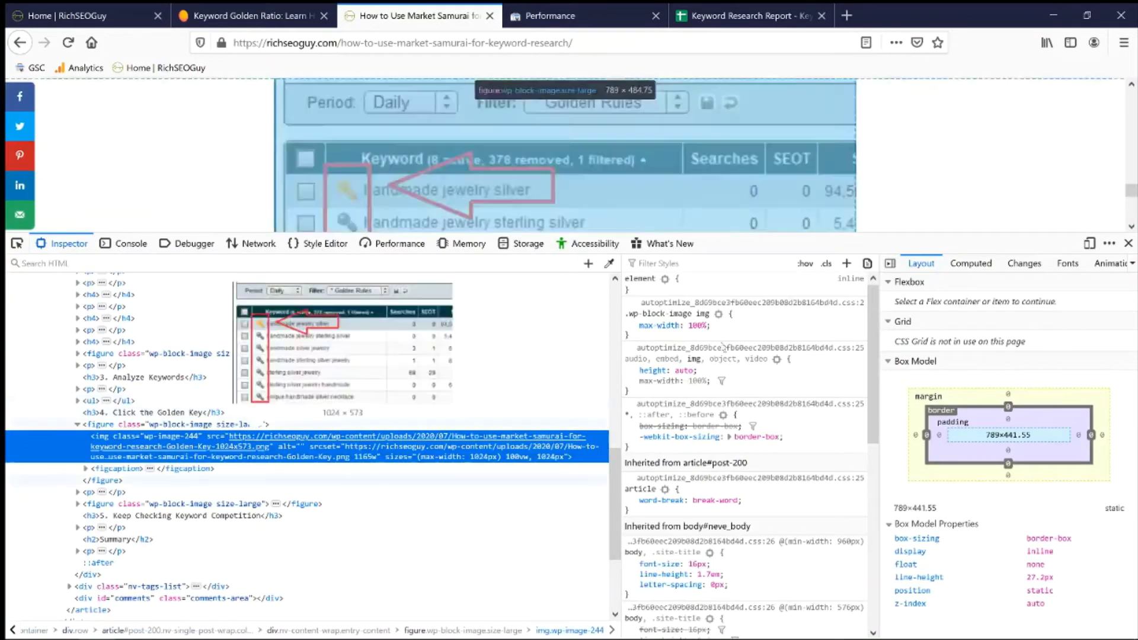
Step: Inspect the SEO Competition screenshot's alt text, then scroll to the Summary and tags
left_click(1128, 243)
scroll(799, 304, "down", 5)
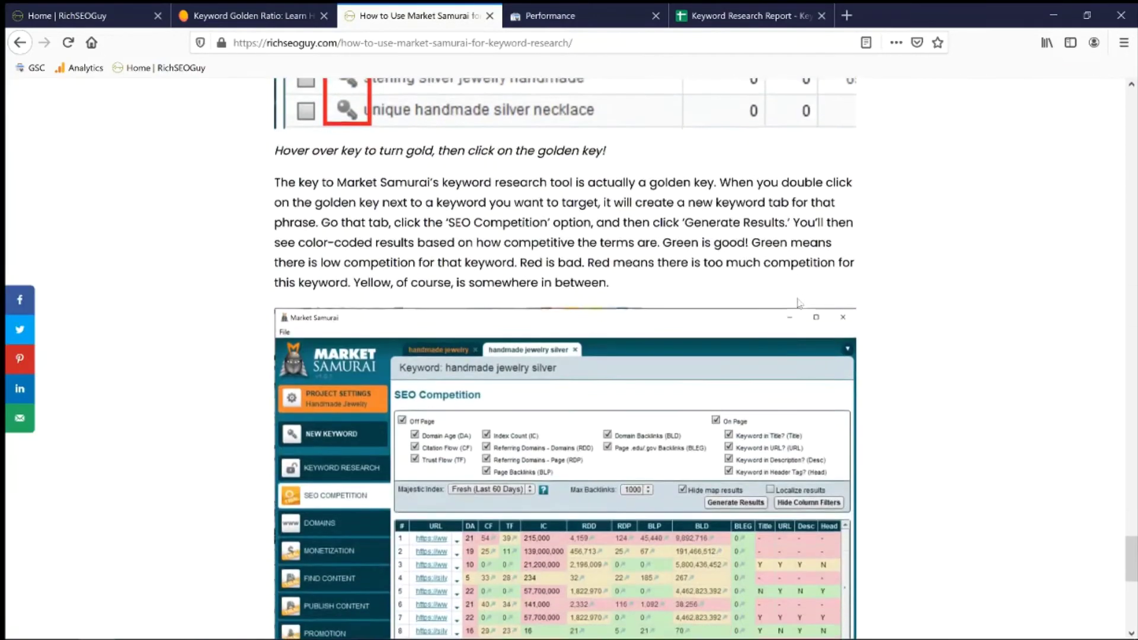
scroll(800, 303, "down", 3)
right_click(719, 414)
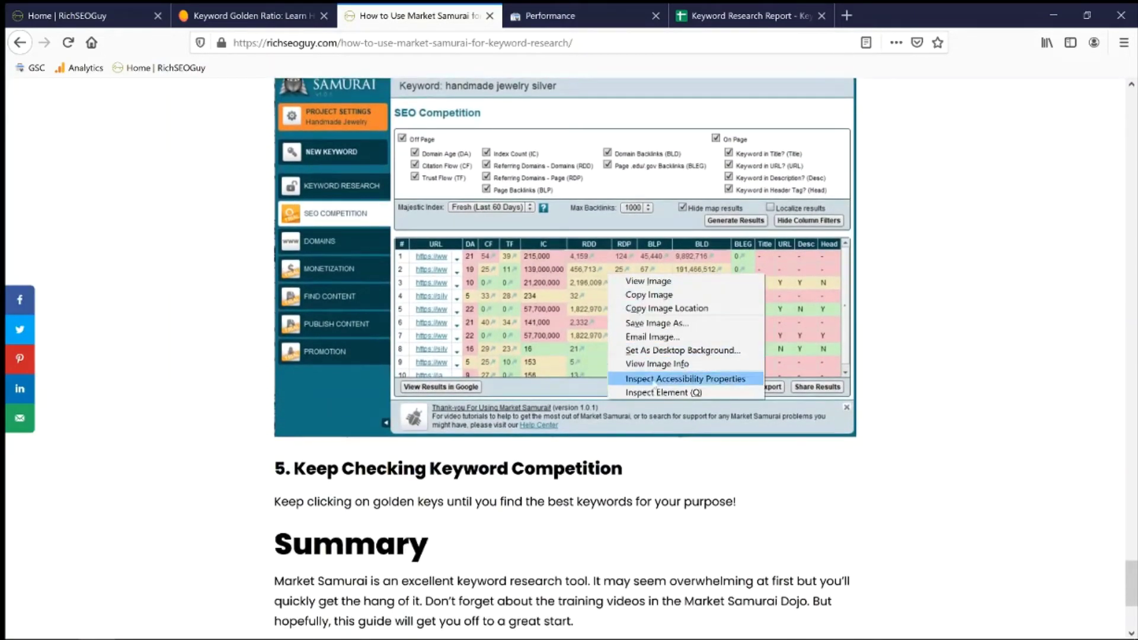
left_click(741, 604)
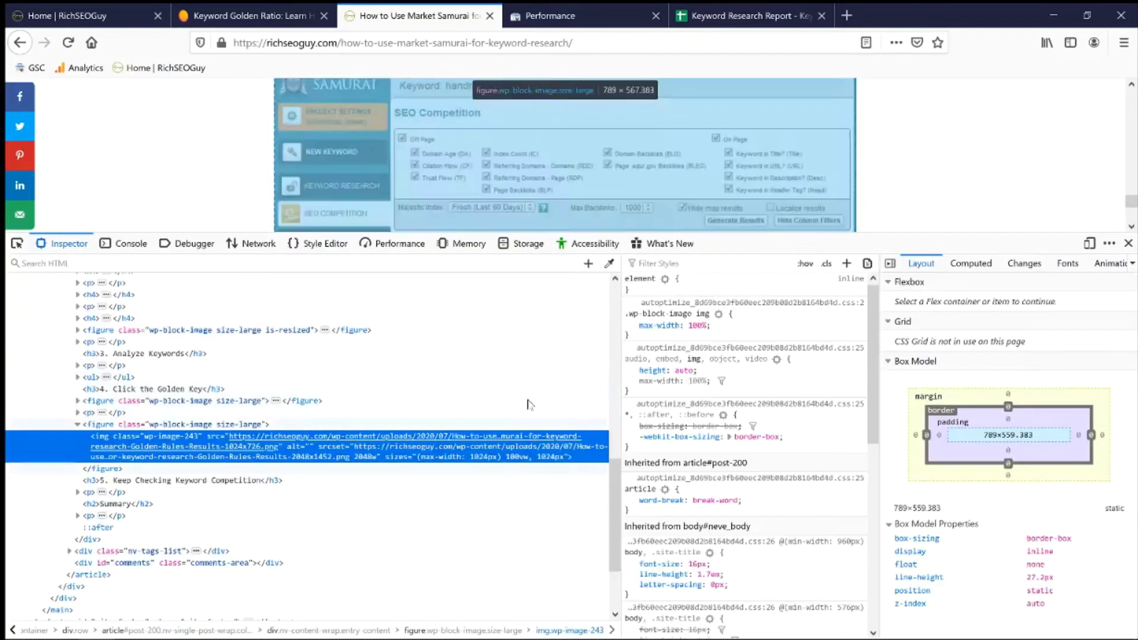
left_click(1128, 243)
scroll(876, 279, "down", 3)
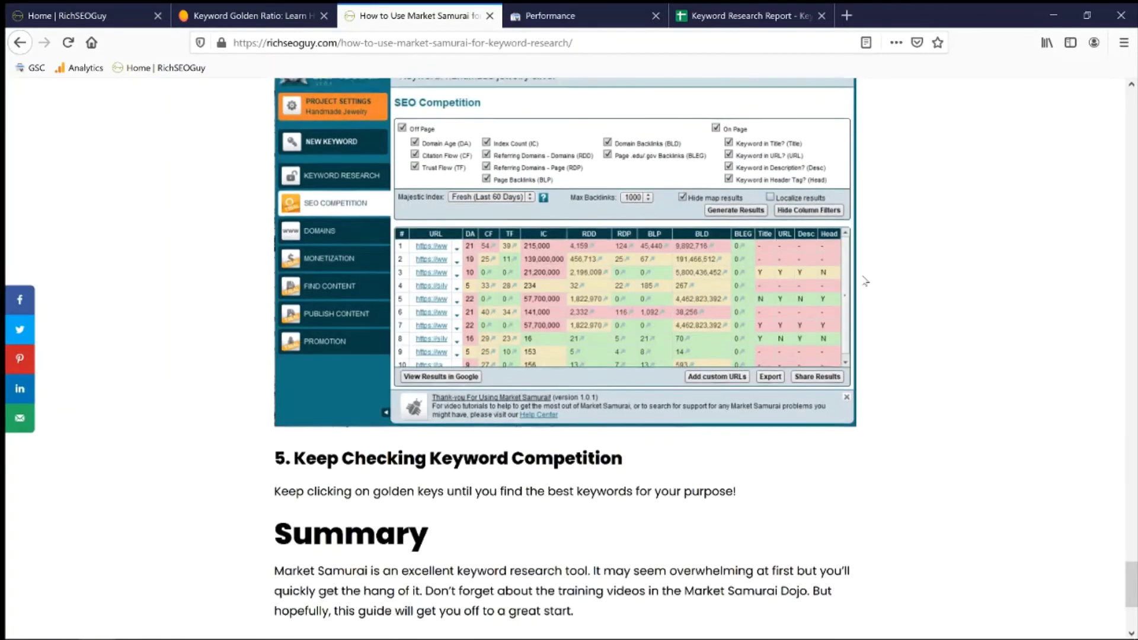
scroll(735, 267, "down", 2)
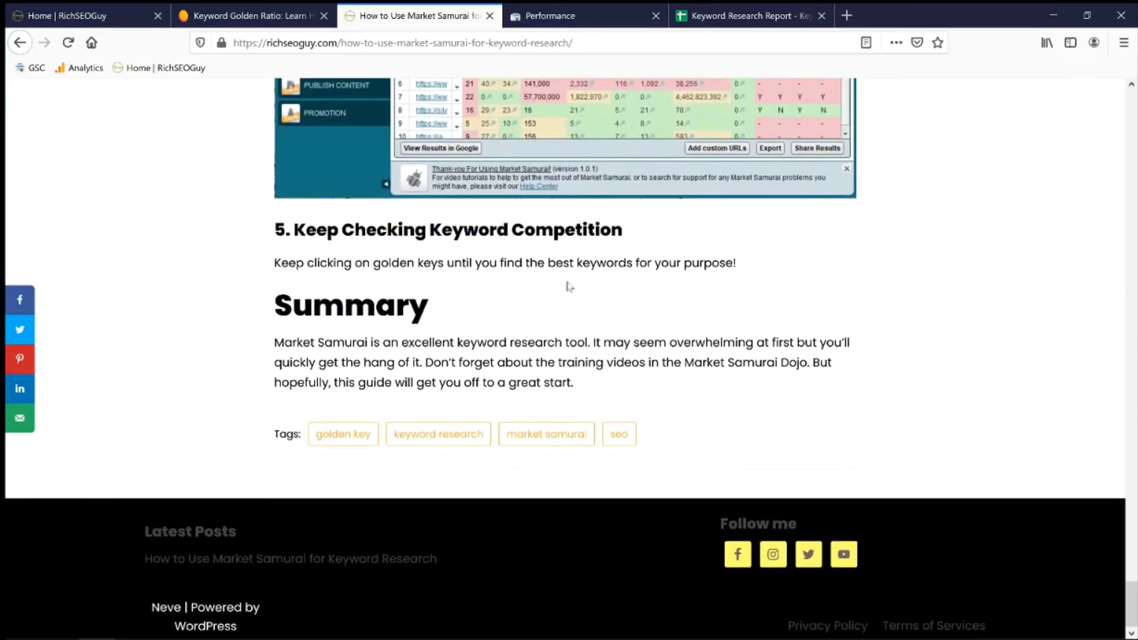